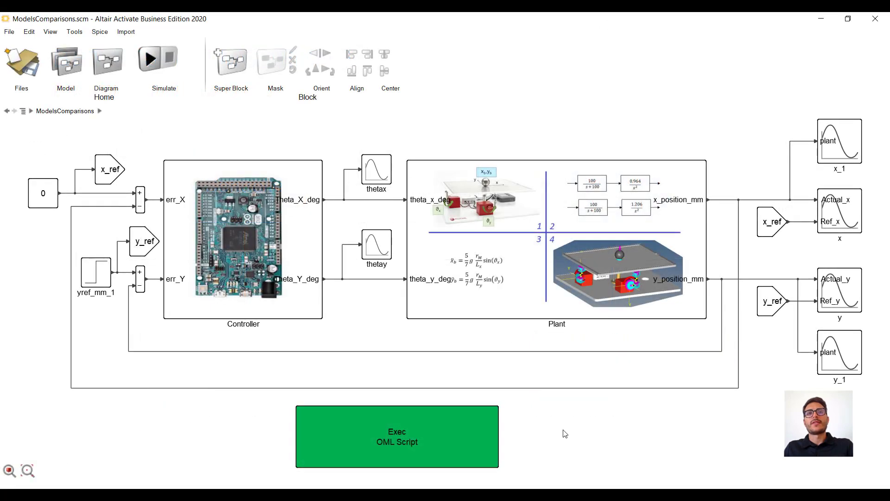
click(288, 312)
double_click(278, 304)
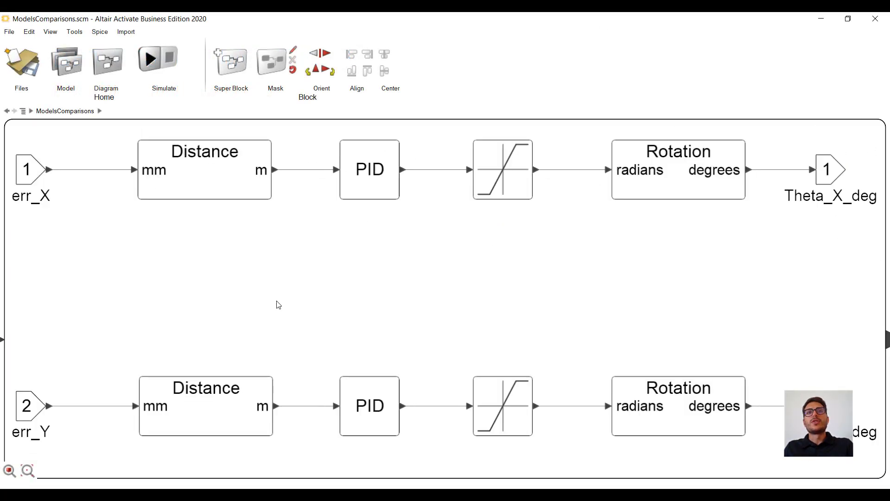
click(371, 422)
click(66, 63)
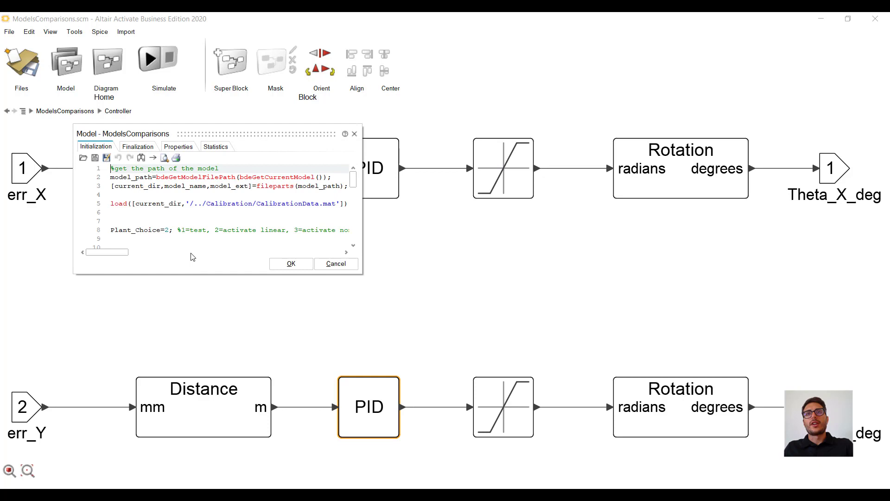
scroll(185, 227, down, 6)
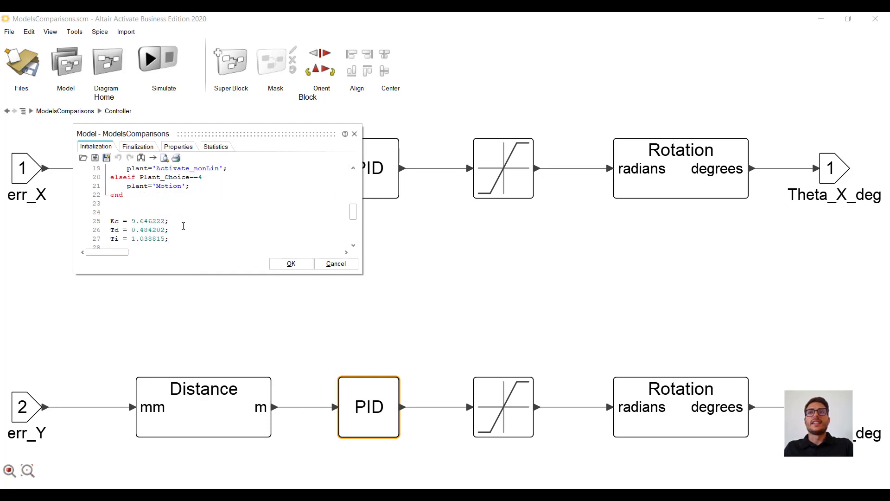
click(291, 263)
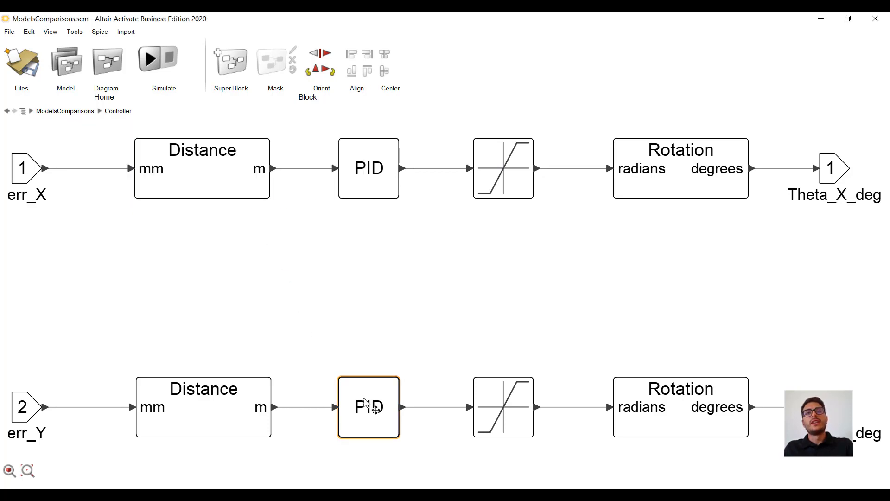
click(350, 345)
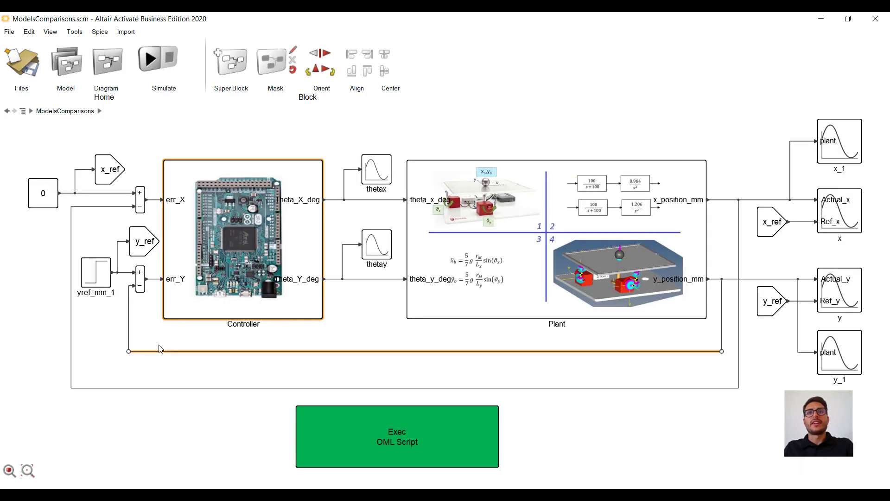
click(105, 280)
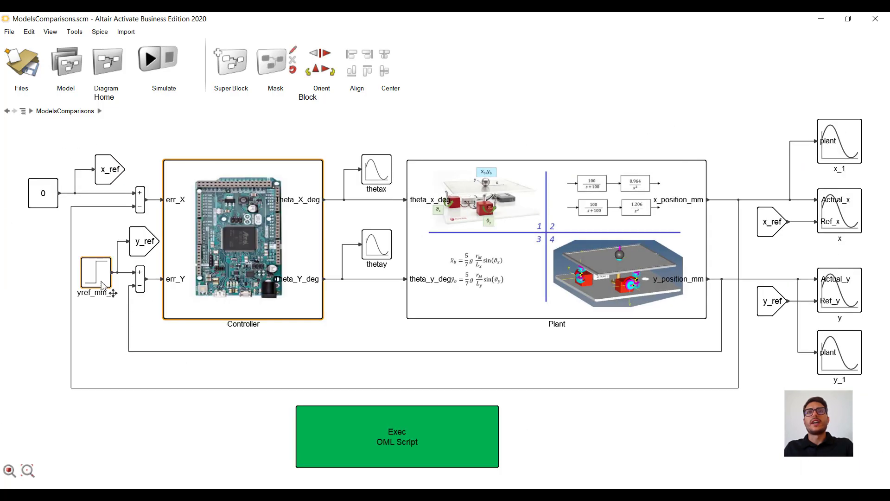
Open the Plant subsystem and its Activate_linear plant model
click(368, 335)
click(445, 316)
double_click(444, 316)
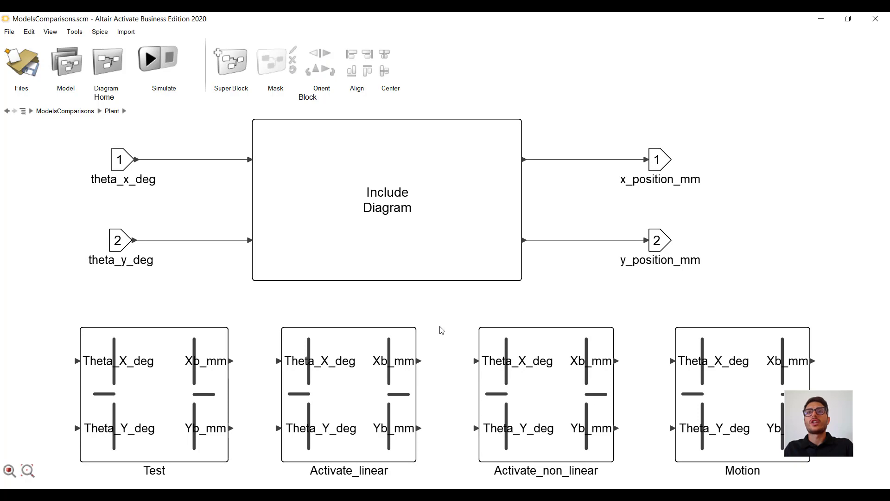
click(381, 416)
double_click(382, 416)
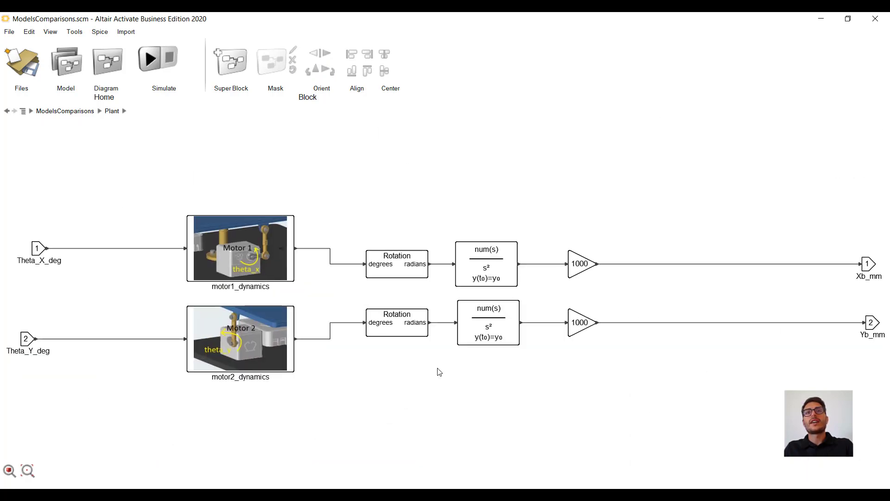
Review the Activate_non_linear Math Expressions equations without changes, then return to Plant and select Motion
click(548, 410)
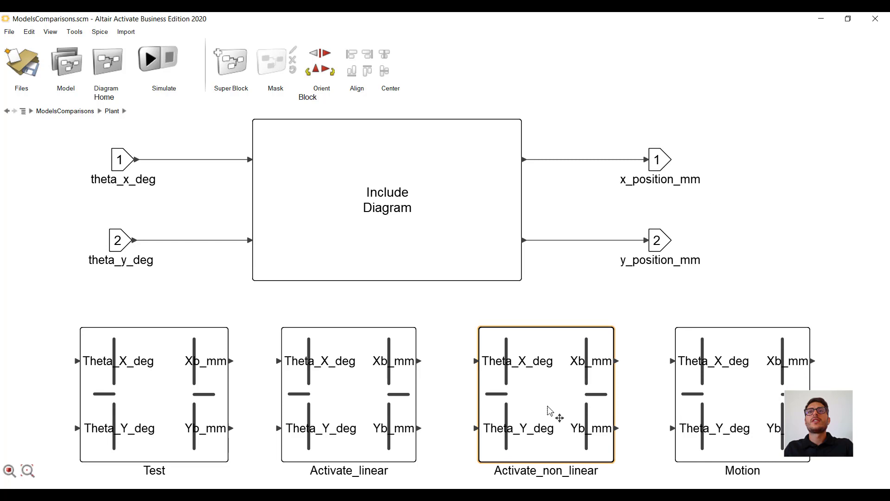
double_click(548, 409)
double_click(536, 318)
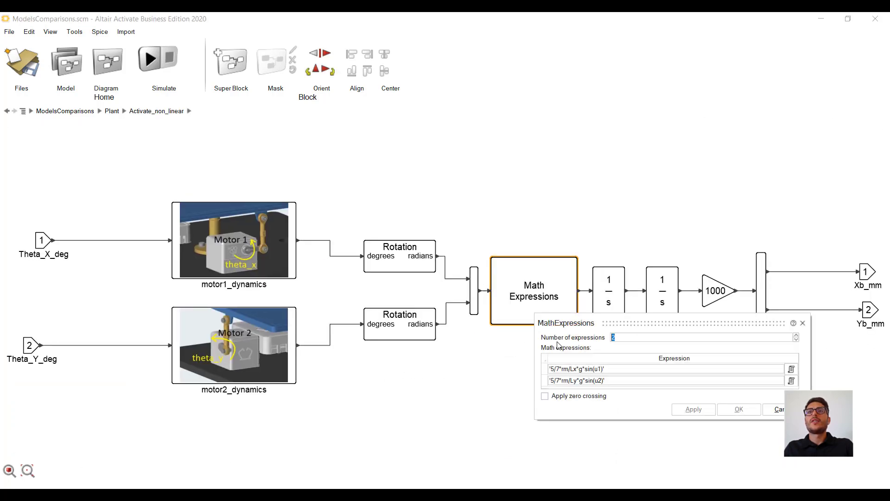
click(770, 409)
click(731, 435)
key(Escape)
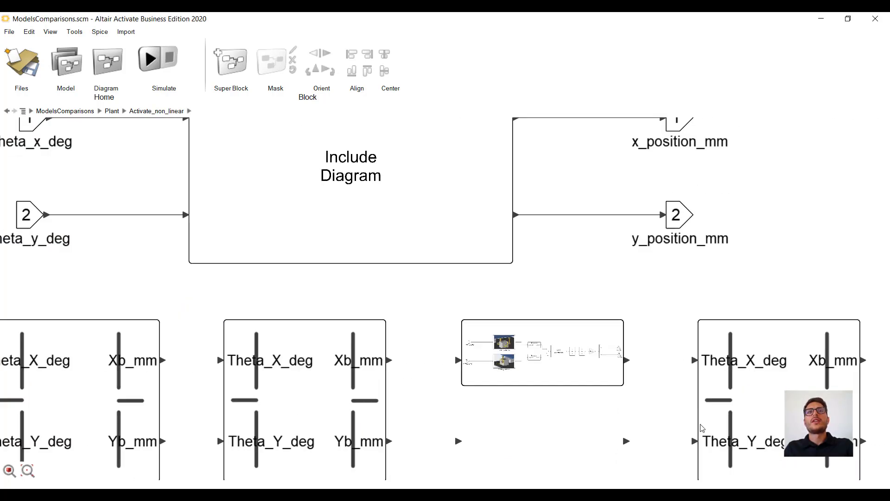
click(702, 424)
double_click(702, 424)
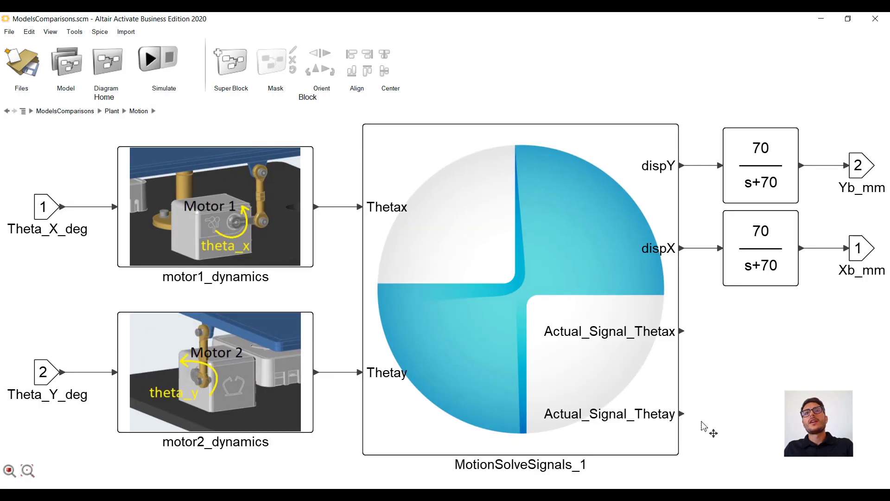
double_click(597, 401)
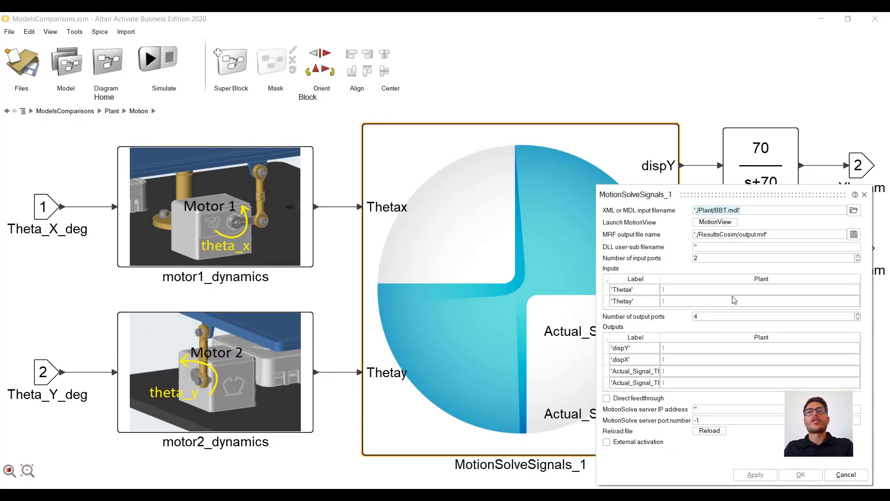
drag(756, 184, 444, 175)
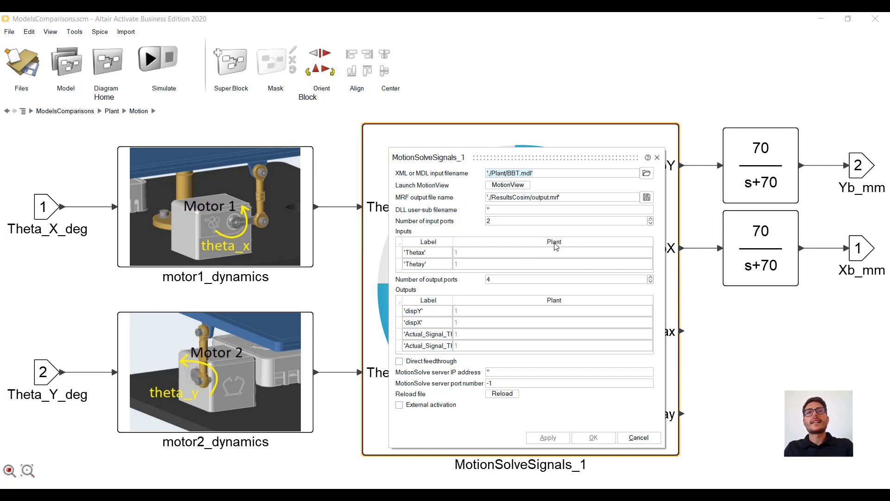
drag(592, 199, 481, 190)
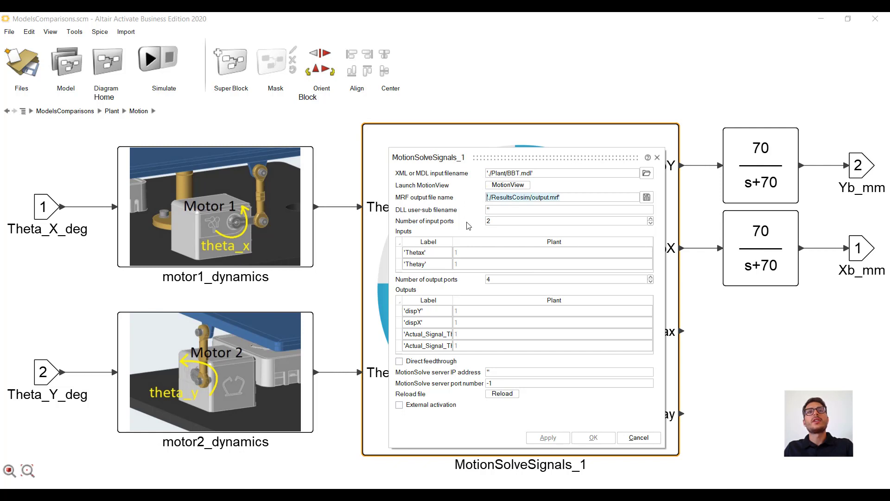
click(470, 237)
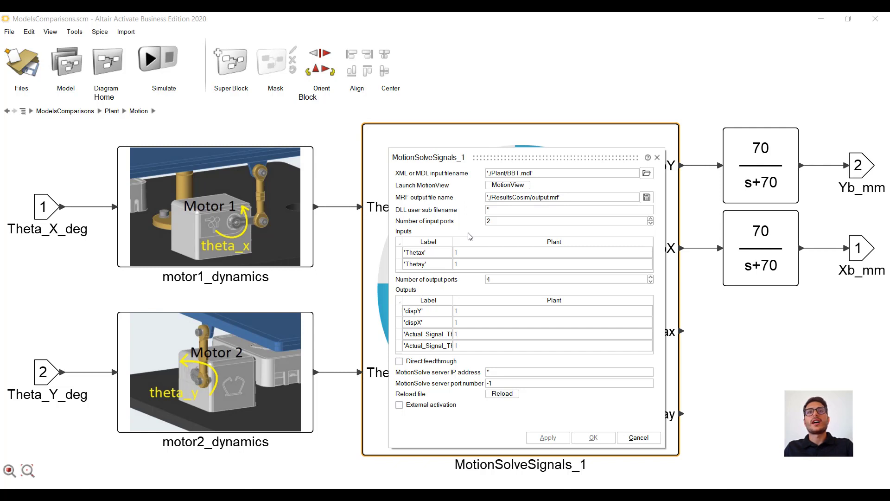
click(638, 437)
click(721, 452)
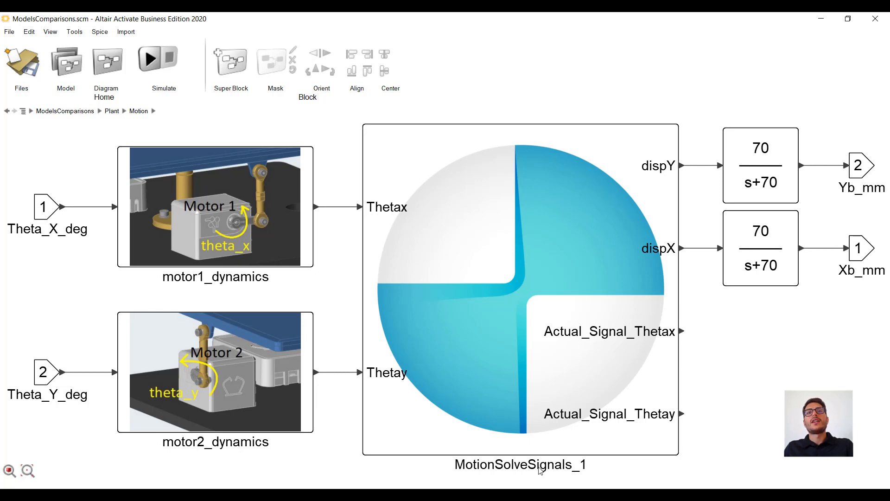
click(541, 494)
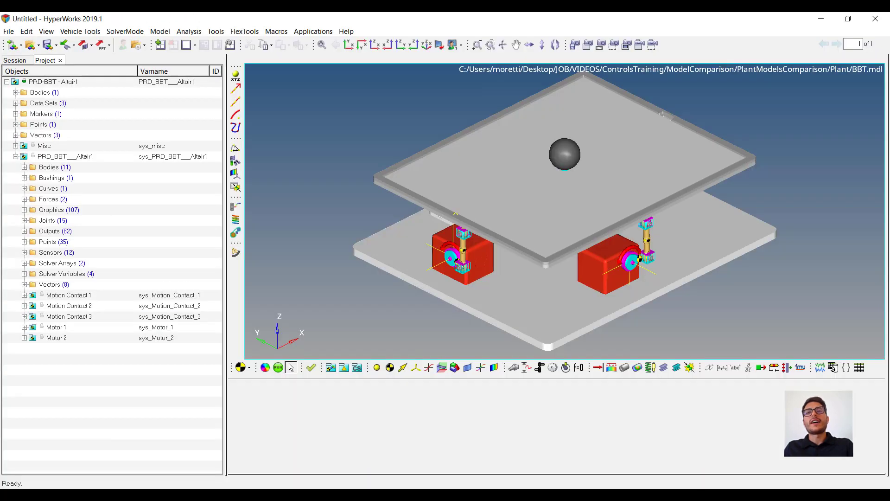
click(24, 263)
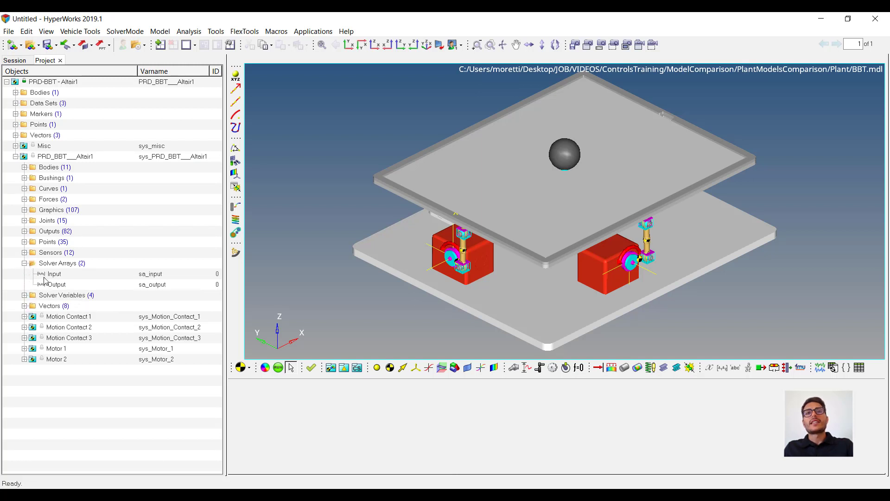
click(53, 274)
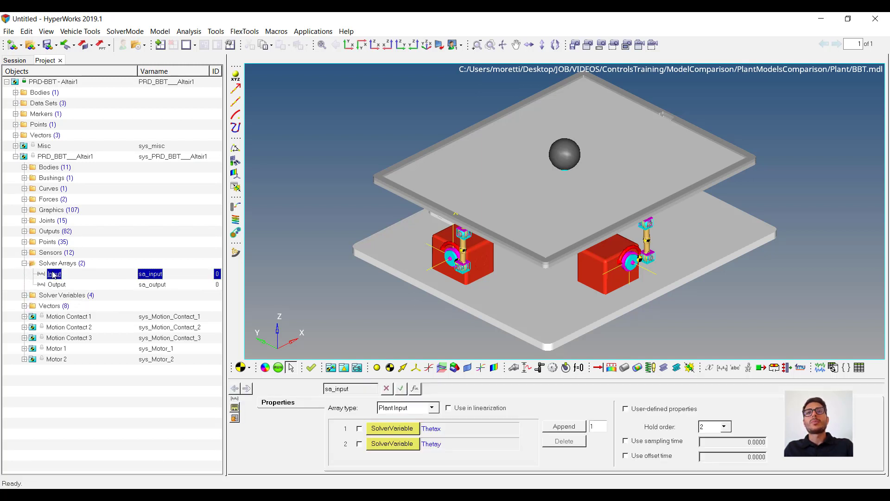
click(57, 284)
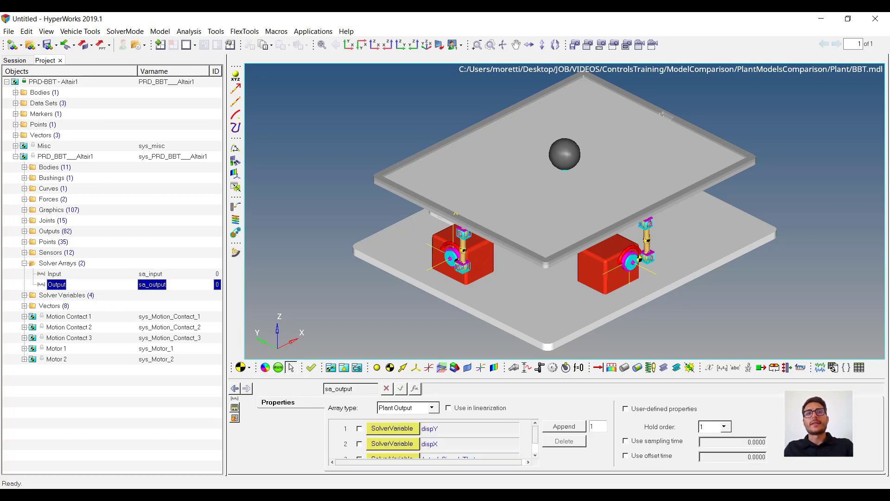
key(alt+Tab)
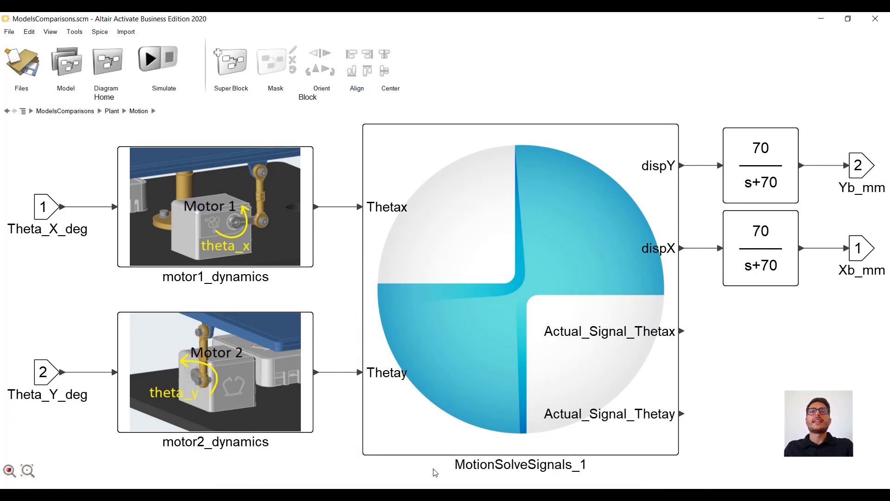
Inspect the Test variant's ServoMotor_1 and ServoMotor blocks
scroll(435, 472, down, 3)
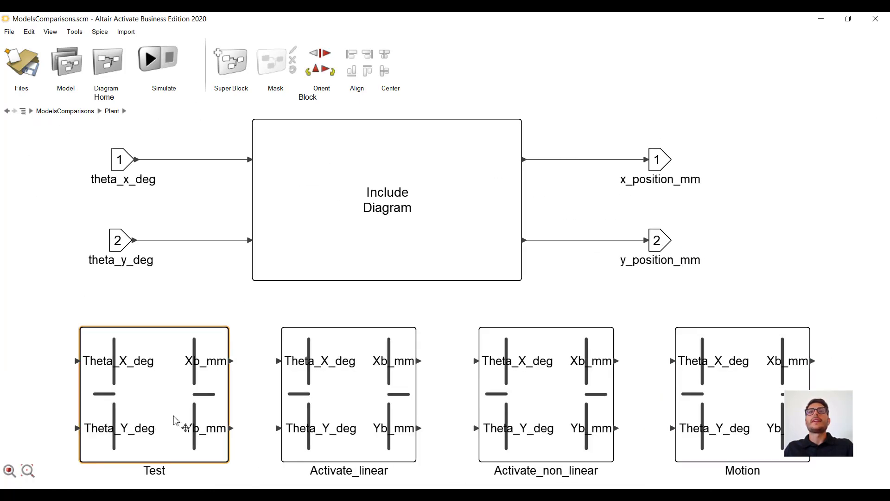
scroll(175, 420, up, 3)
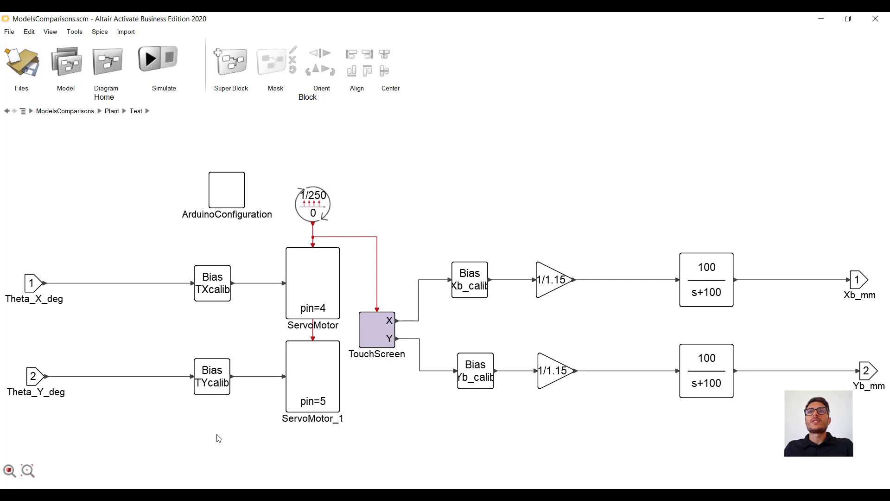
click(304, 399)
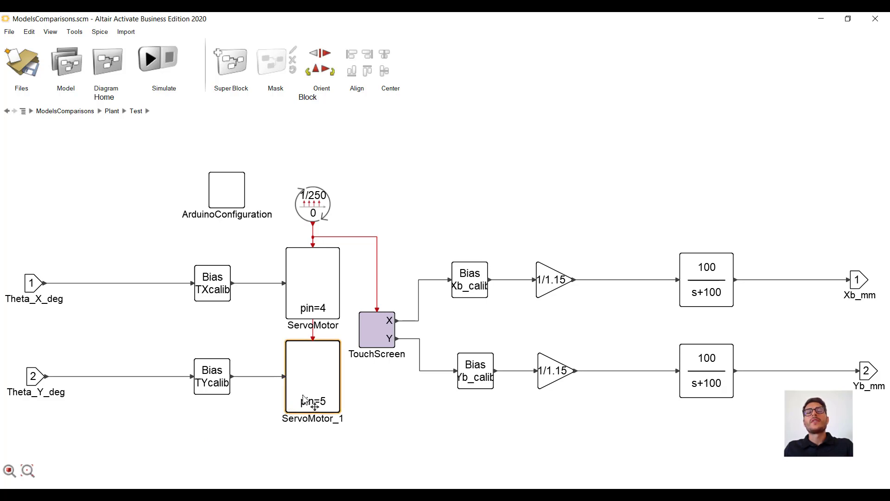
click(320, 310)
click(348, 392)
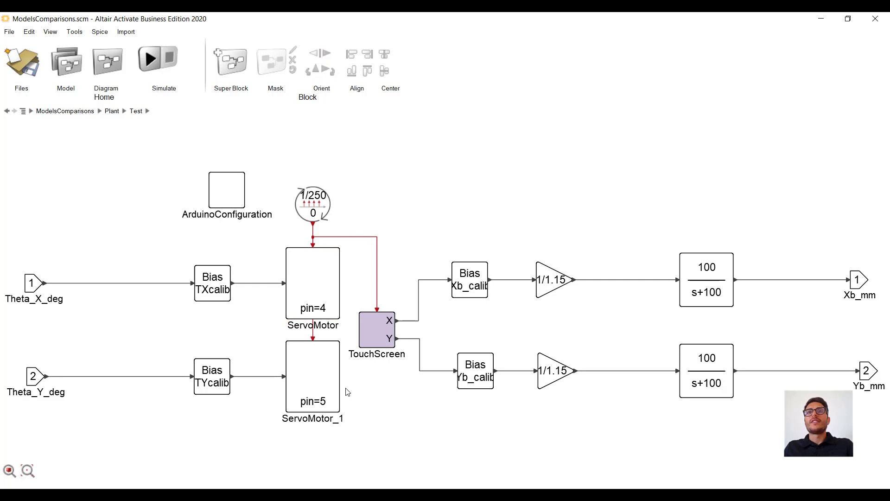
Check the TouchScreen block and the ArduinoConfiguration's COM5 port setting
click(391, 340)
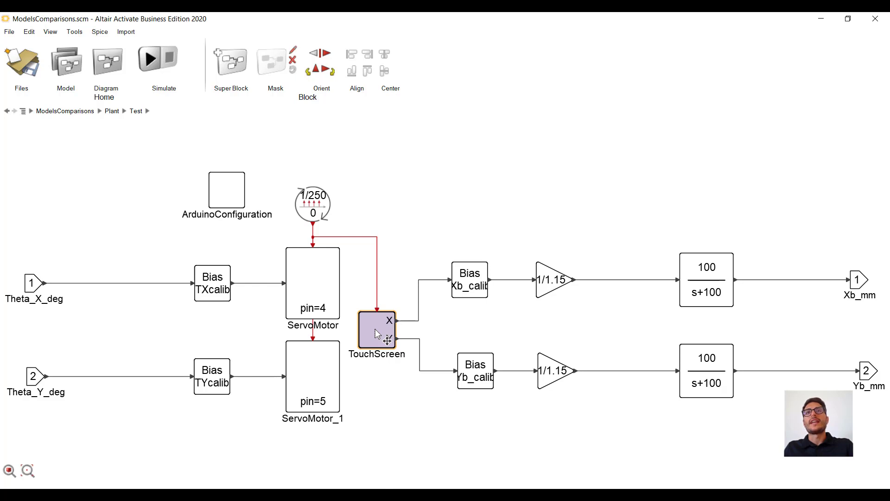
click(378, 389)
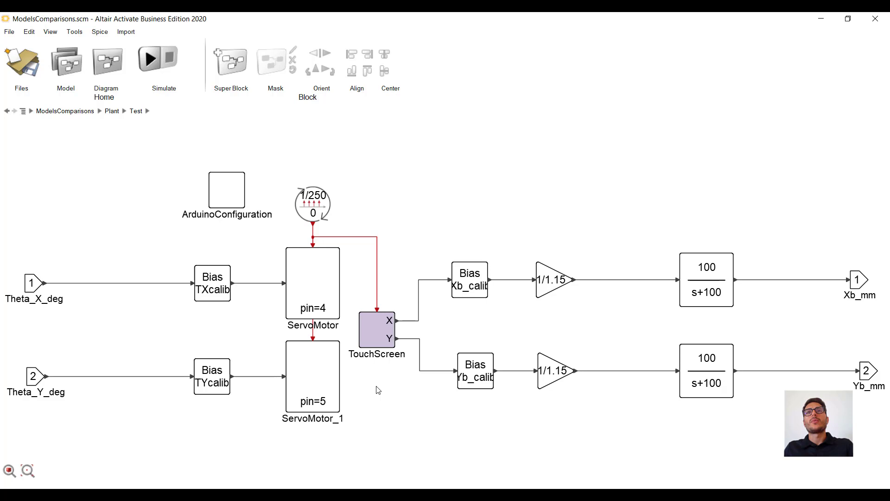
double_click(227, 190)
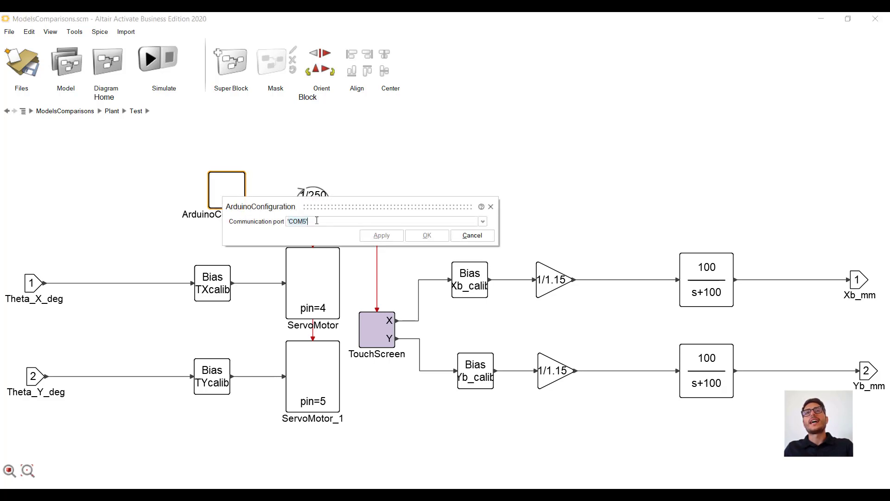
click(490, 207)
Review the Include Diagram's four plant variants and Plant_Choice selector, then return to ModelsComparisons
key(alt+Left)
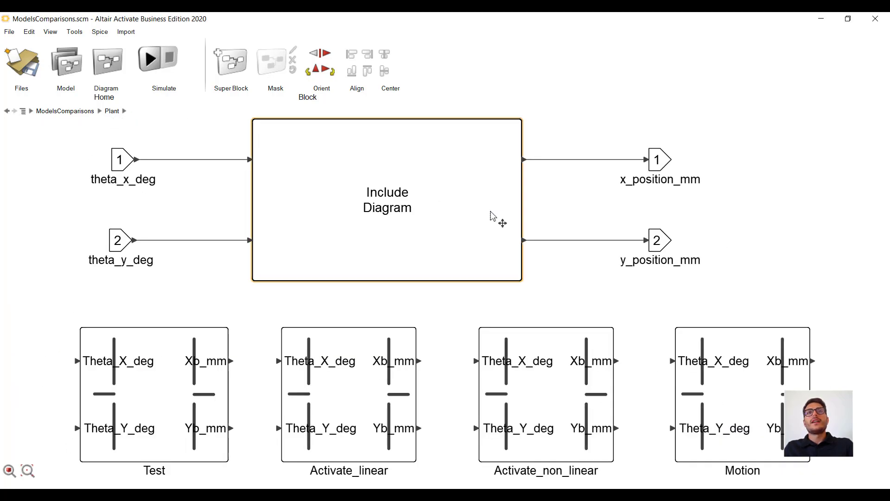
click(476, 306)
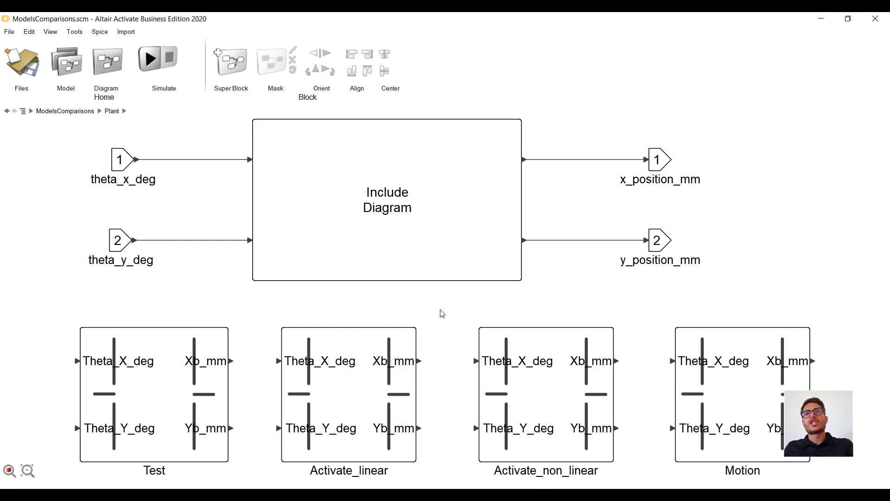
double_click(436, 270)
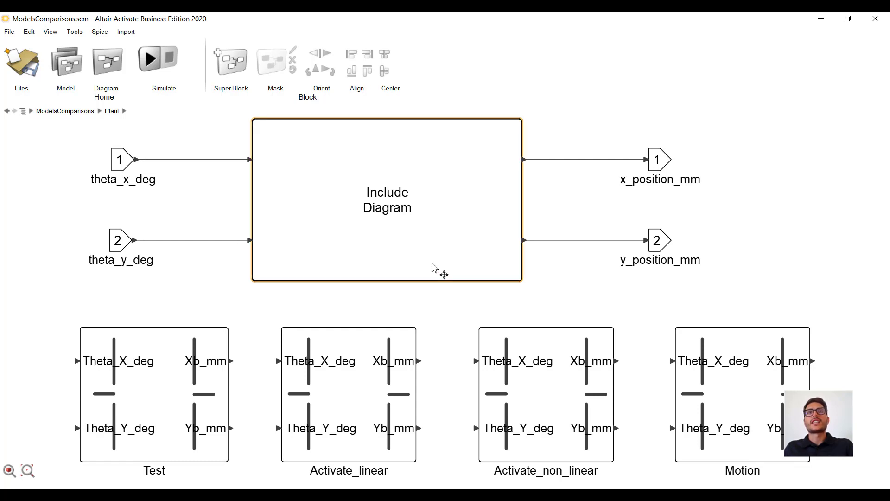
click(475, 285)
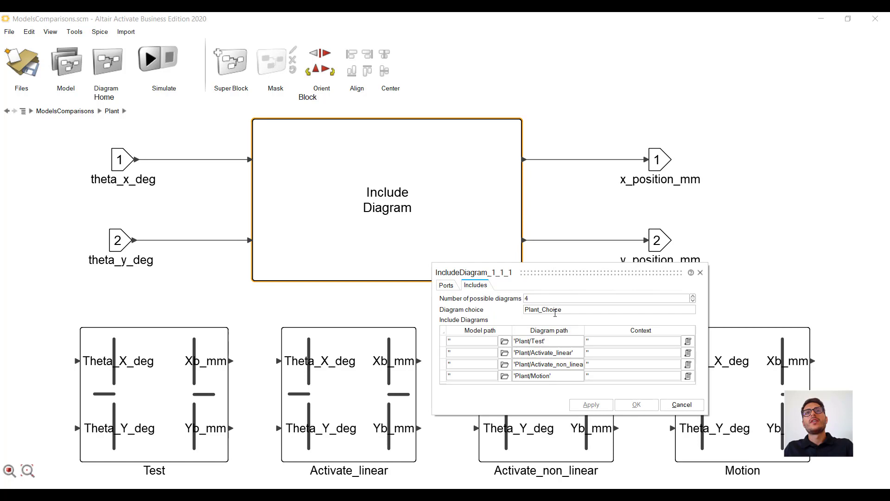
drag(570, 310, 499, 306)
click(682, 404)
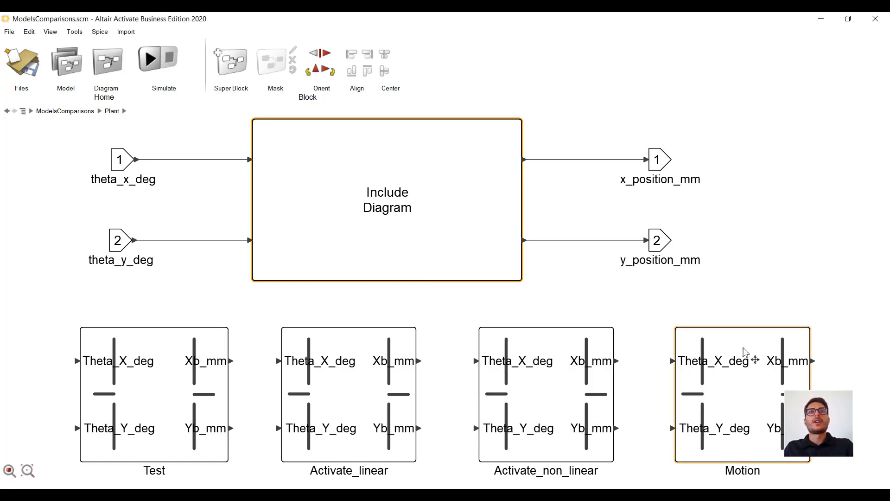
click(756, 294)
key(Escape)
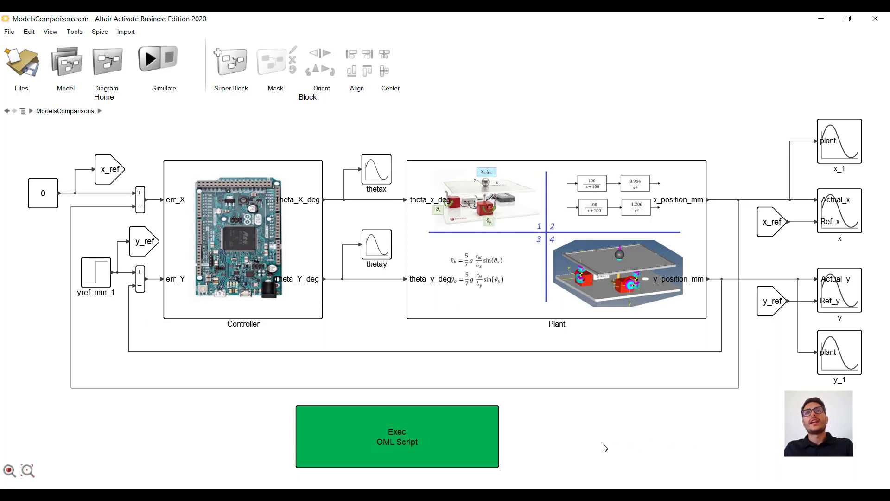
Open the Exec OML Script in the editor, enlarged to show the full Plant_Choices [2,3,4,1] loop
double_click(494, 443)
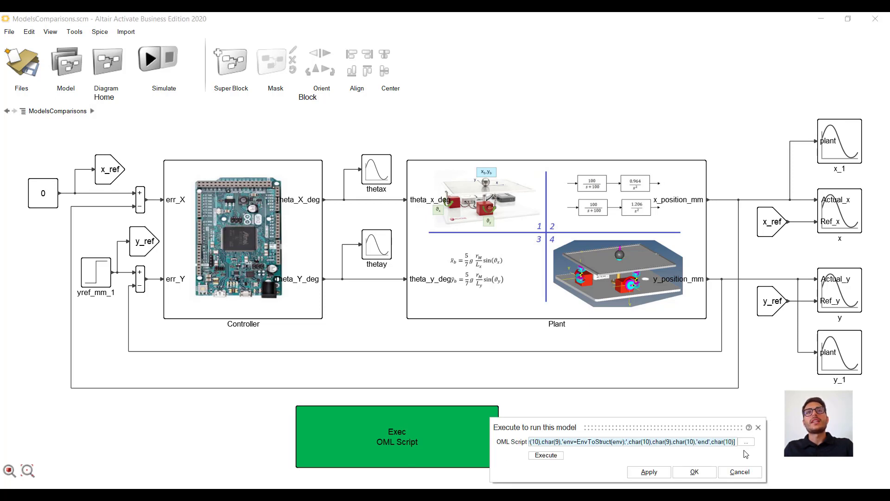
click(746, 441)
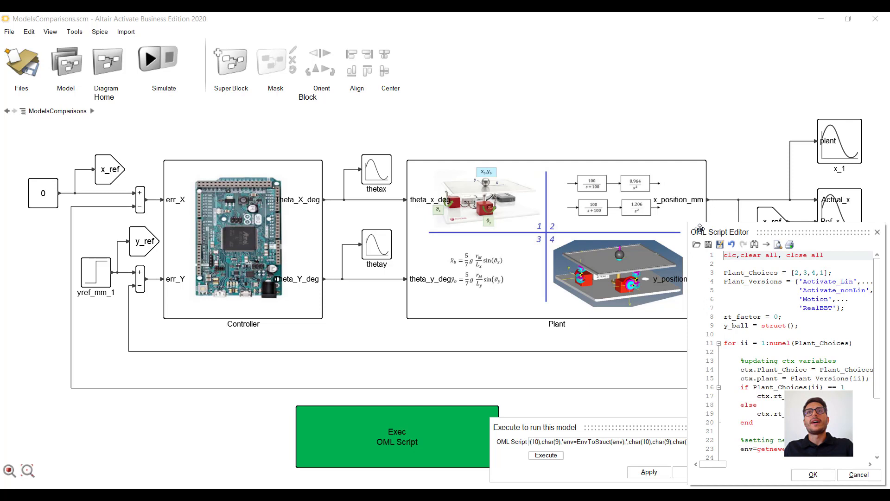
drag(688, 231, 478, 256)
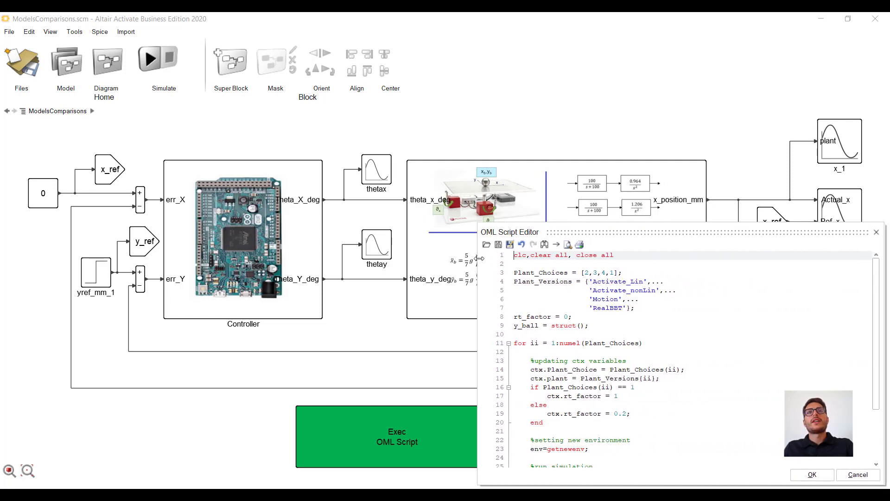
drag(557, 223, 555, 138)
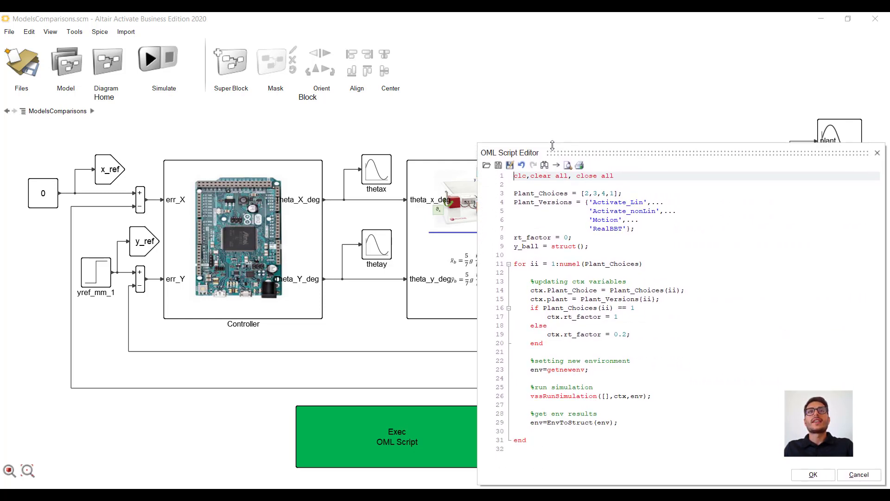
click(760, 464)
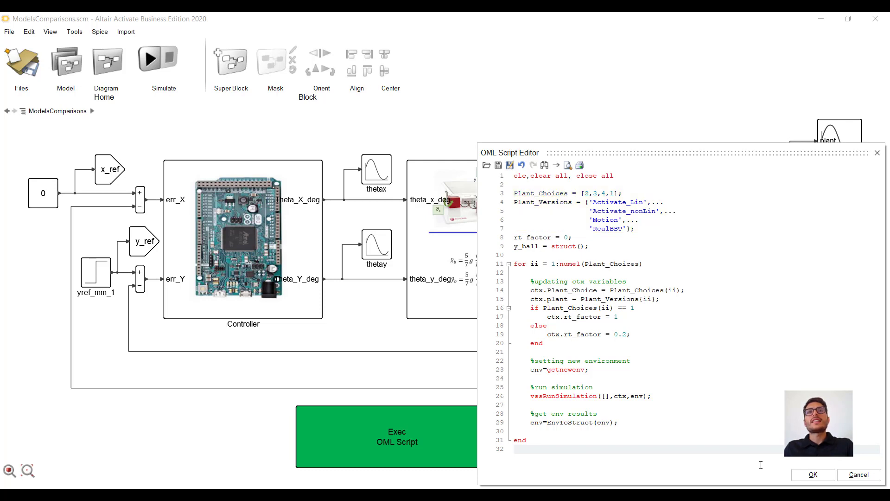
Close the script editor and confirm the y_1 scope's window option is Overlay, unchanged
click(812, 474)
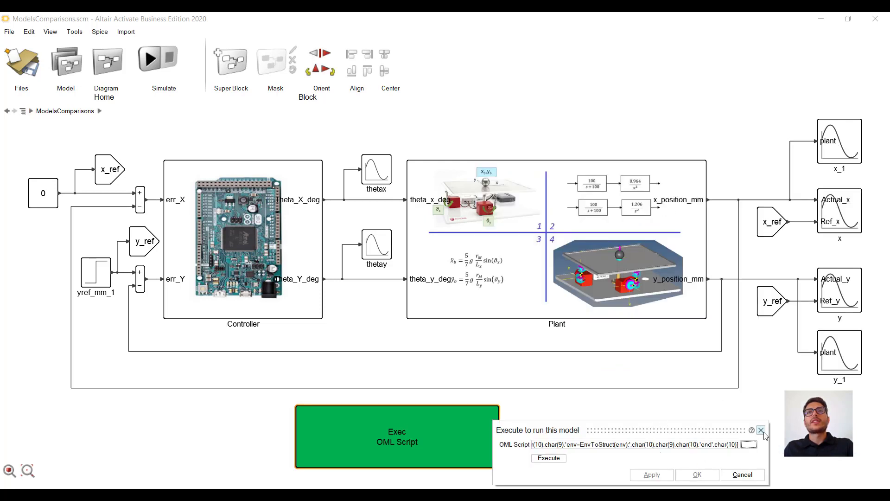
double_click(842, 358)
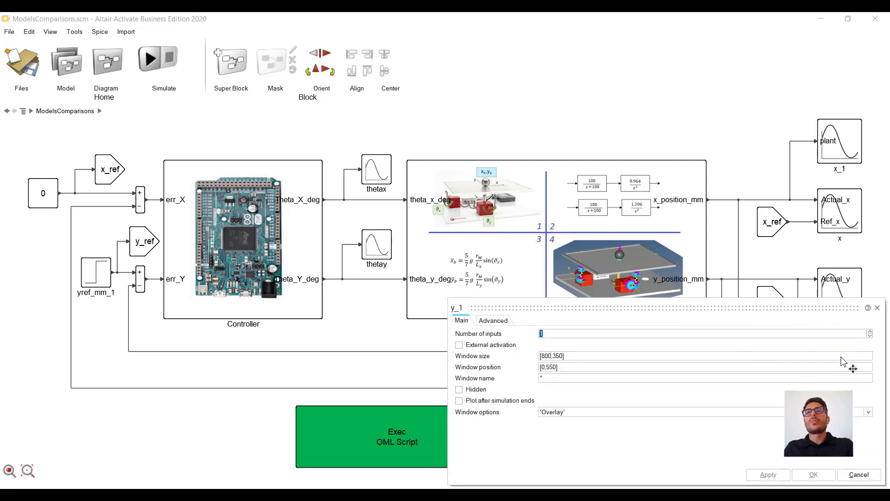
click(645, 413)
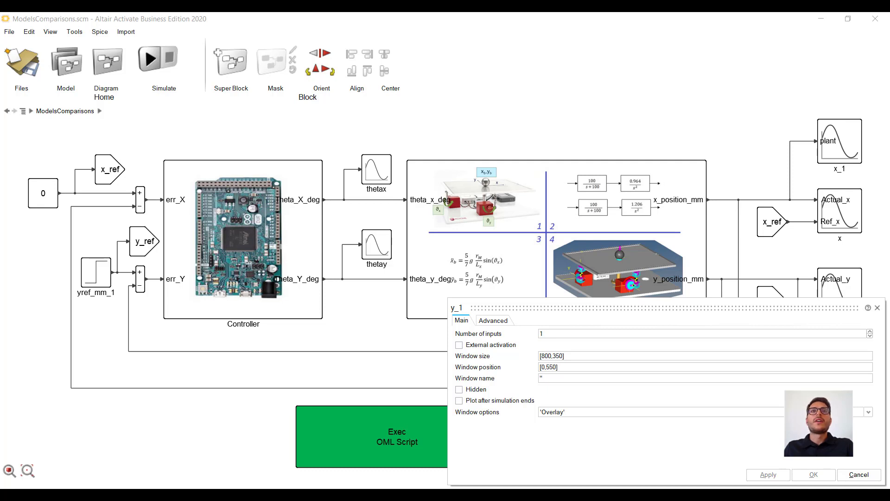
click(858, 474)
Execute the OML script to simulate all four plant versions, then close the Execute dialog
click(711, 427)
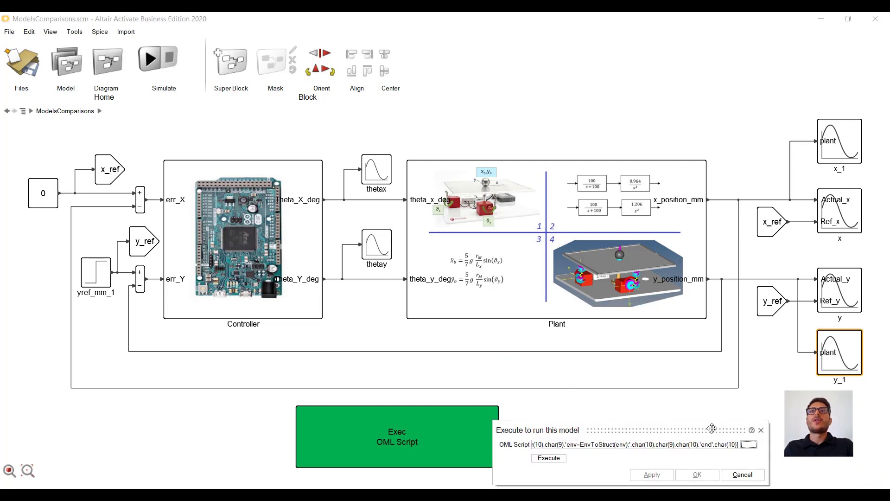
drag(712, 428, 728, 411)
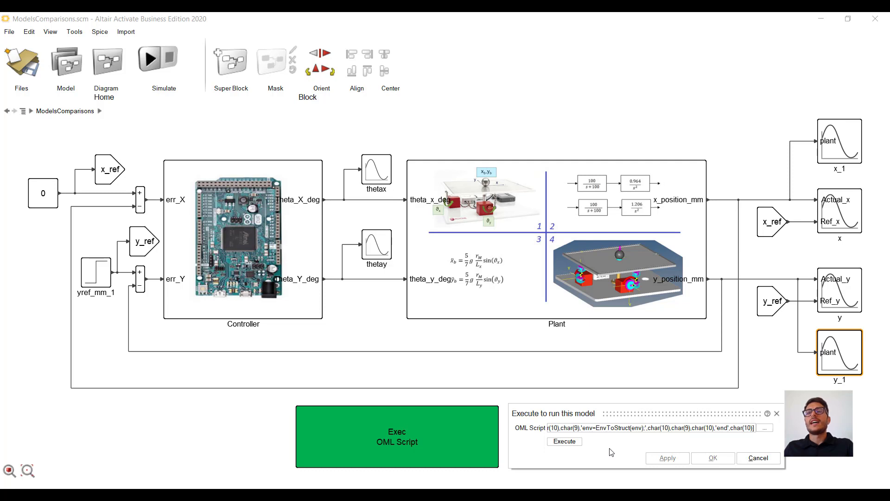
click(577, 443)
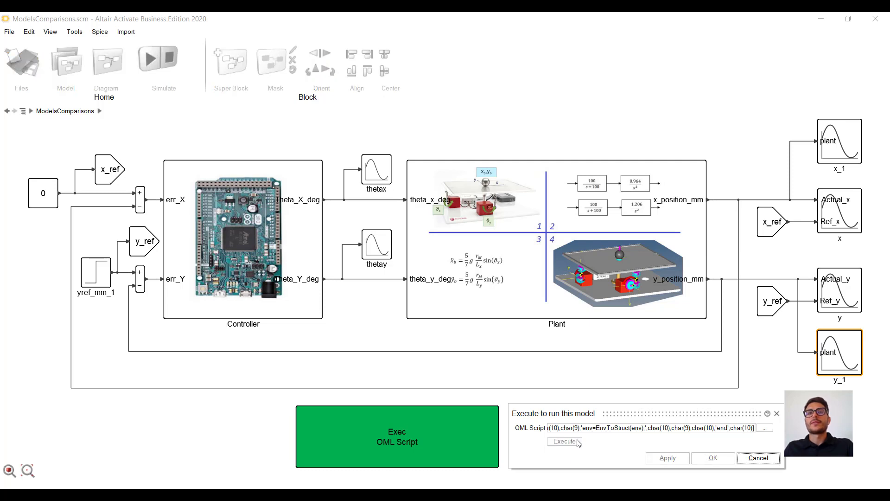
click(776, 412)
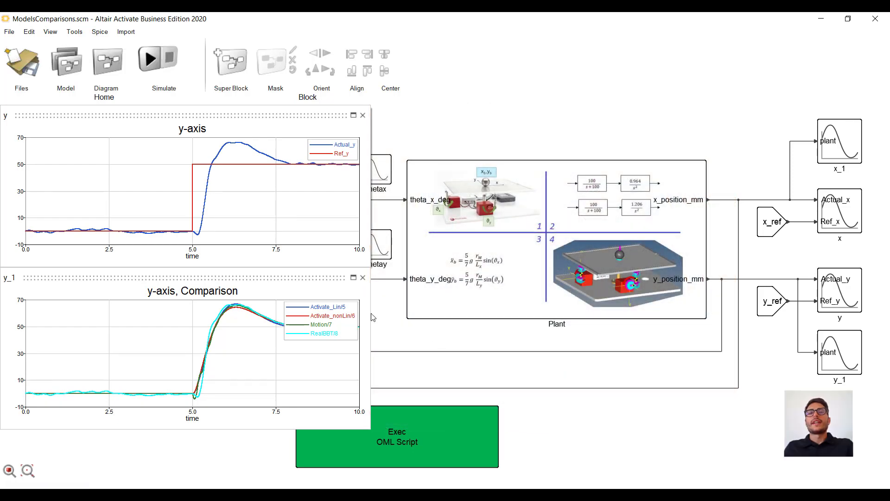
Enlarge the y-axis Comparison plot window across the screen
drag(371, 316, 878, 346)
drag(589, 271, 586, 97)
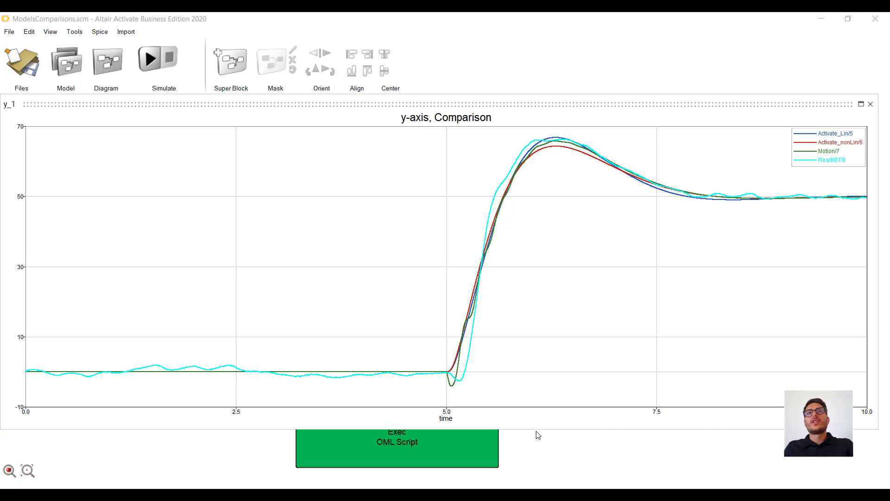
drag(536, 430, 536, 477)
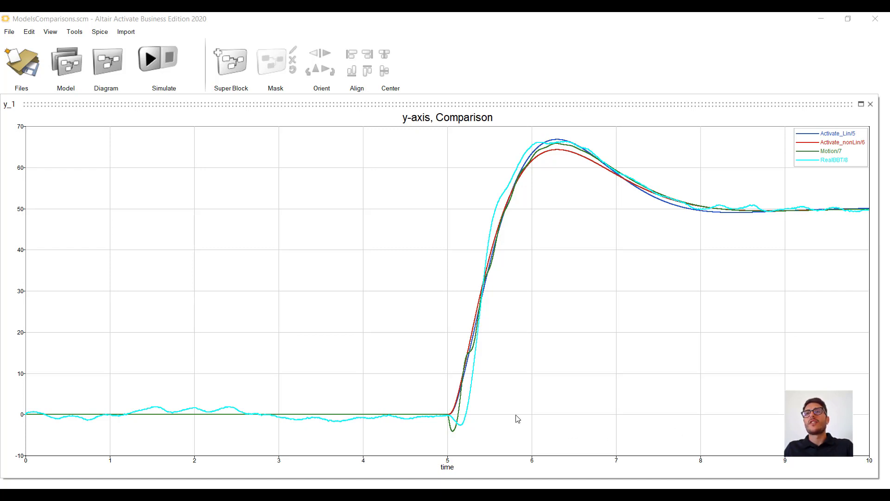
Zoom into the 5 s step and the curve peaks, read the Motion peak, then reset the view
drag(414, 390, 498, 467)
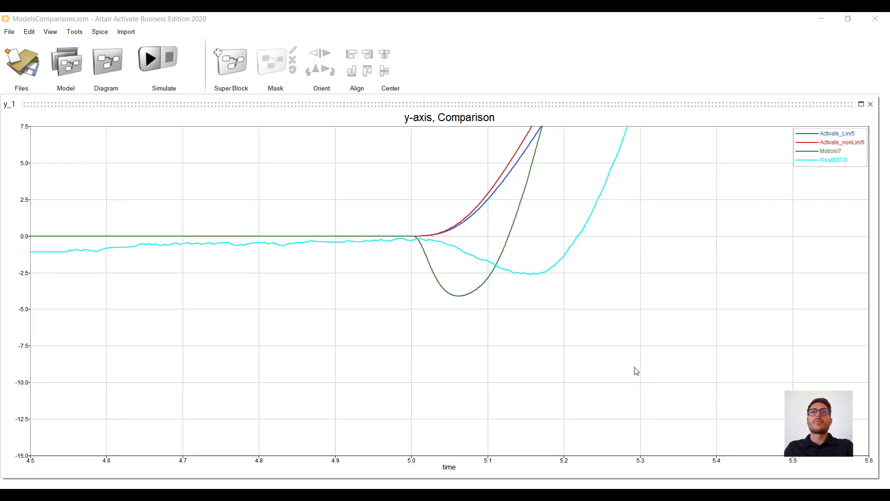
double_click(699, 324)
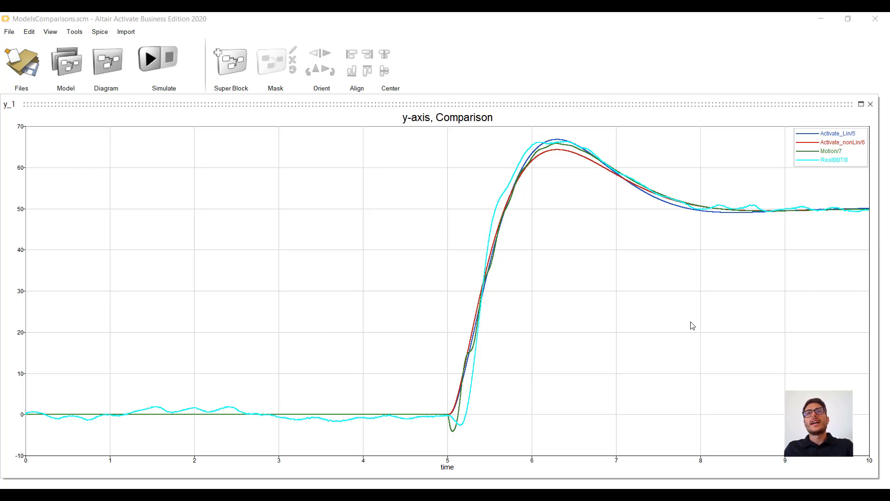
drag(645, 161, 503, 132)
click(346, 295)
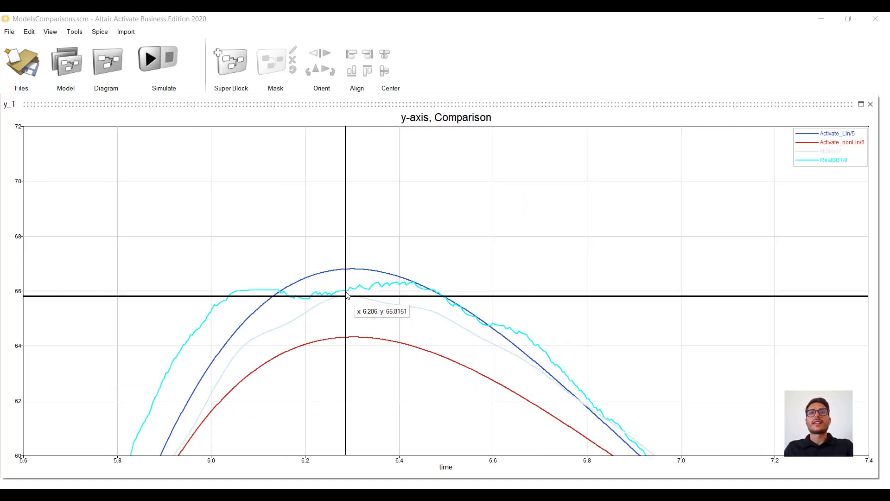
double_click(428, 252)
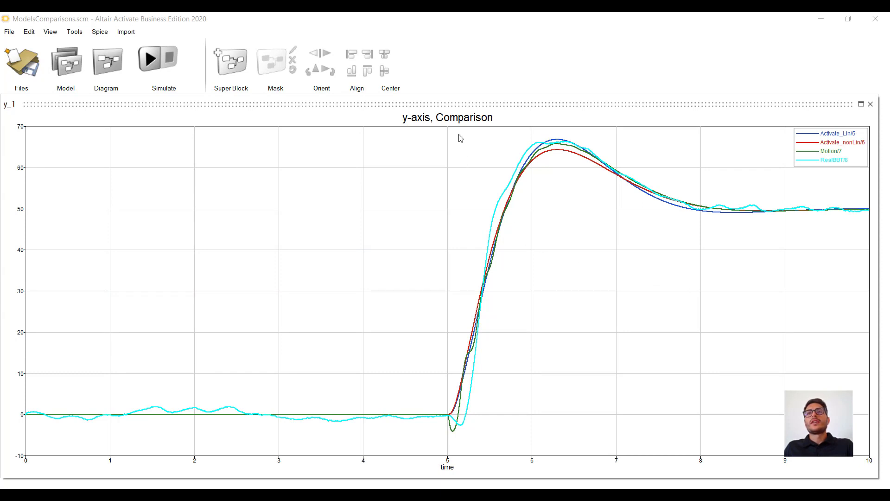
Zoom the comparison plot to the 5–9.5 s, 30–70 overshoot and settling region
drag(458, 134, 827, 278)
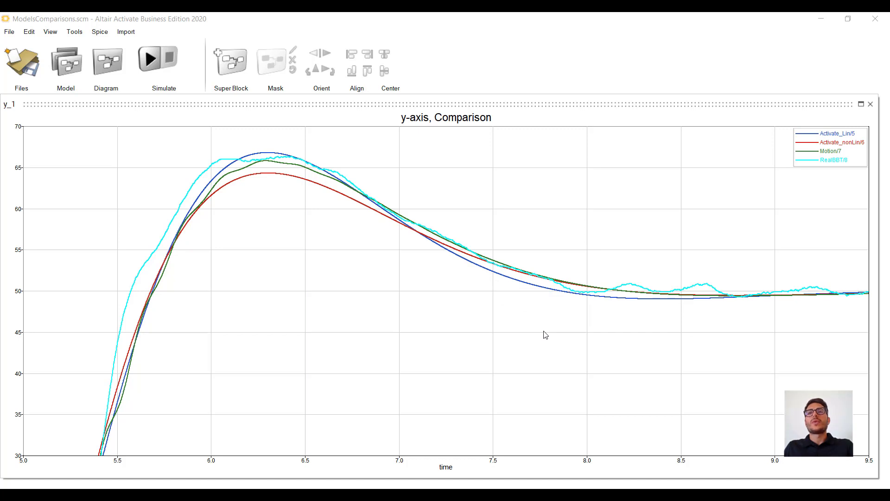
Fit the comparison plot back to its full 0–10 s, −10 to 70 view
key(f)
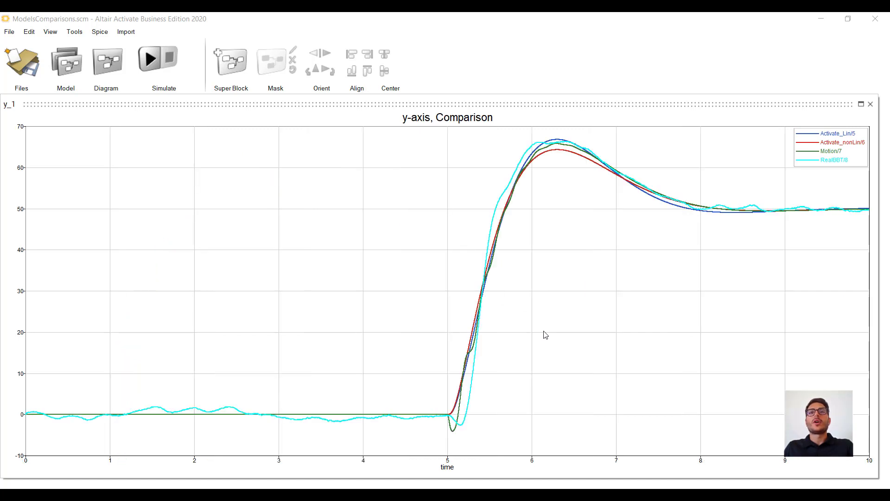